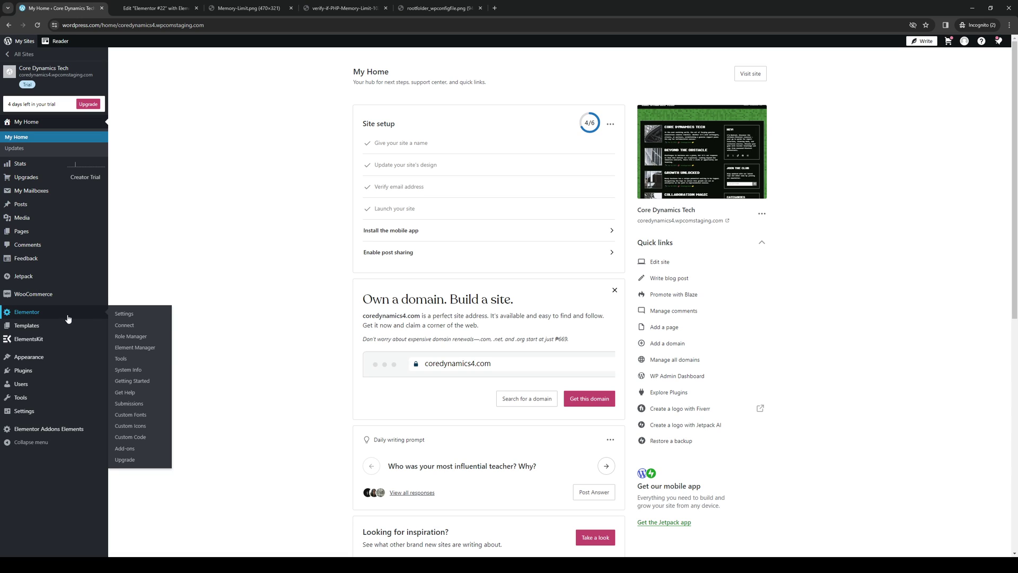
- Open Elementor's System Info report and scroll through it to the Copy & Paste Info section
click(141, 375)
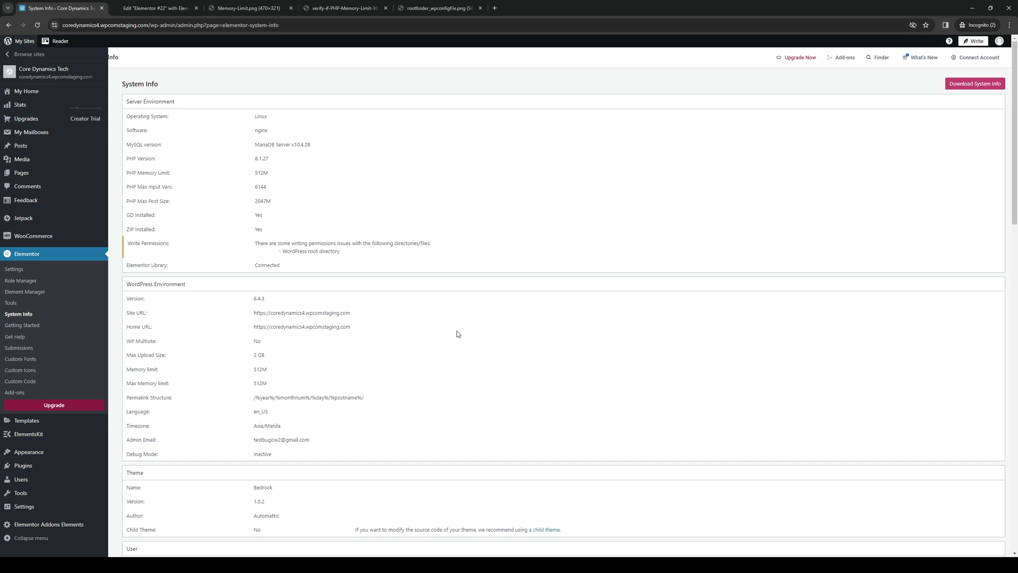
scroll(456, 334, down, 3)
scroll(457, 334, down, 5)
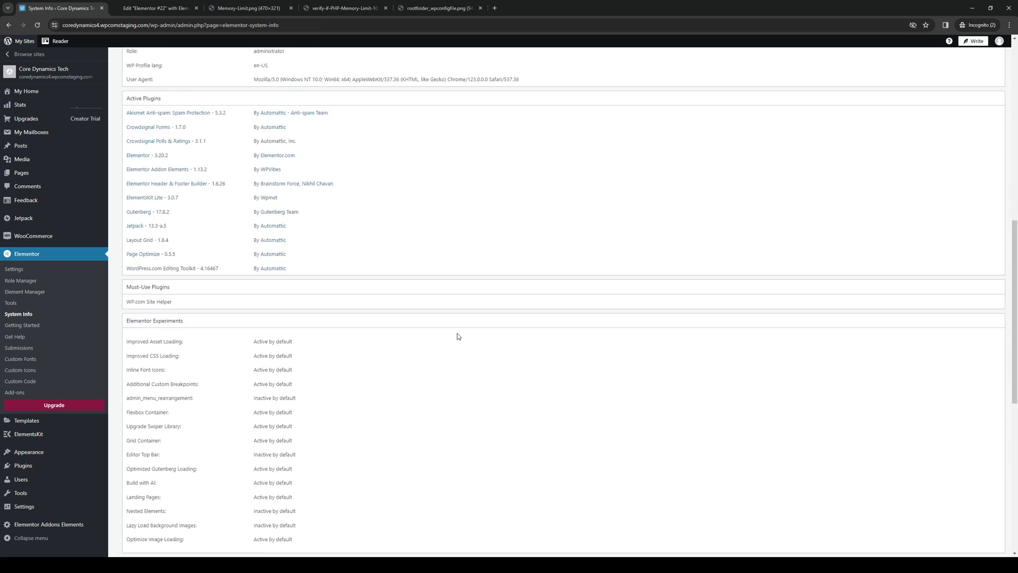
scroll(457, 333, down, 5)
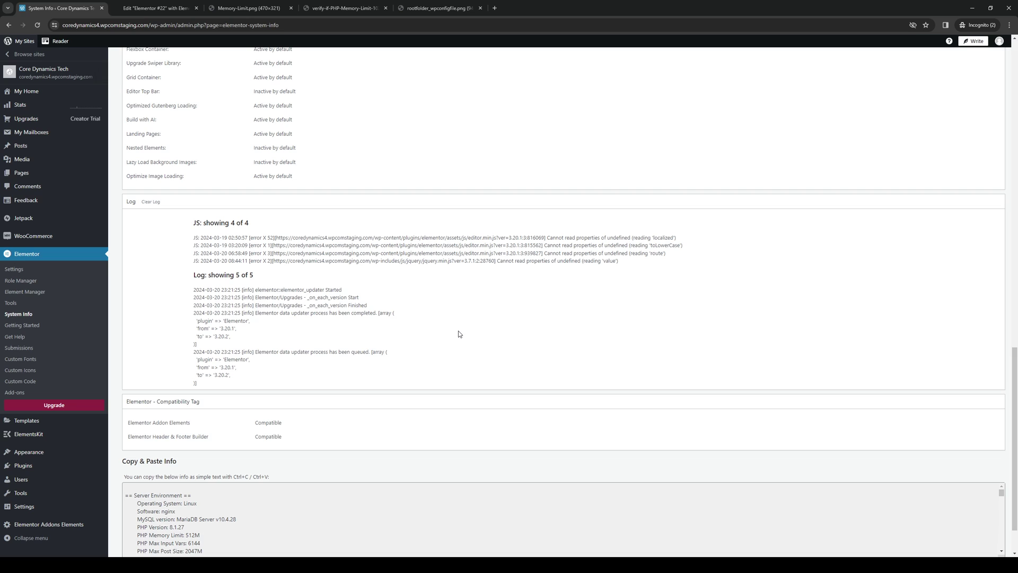
scroll(458, 334, down, 1)
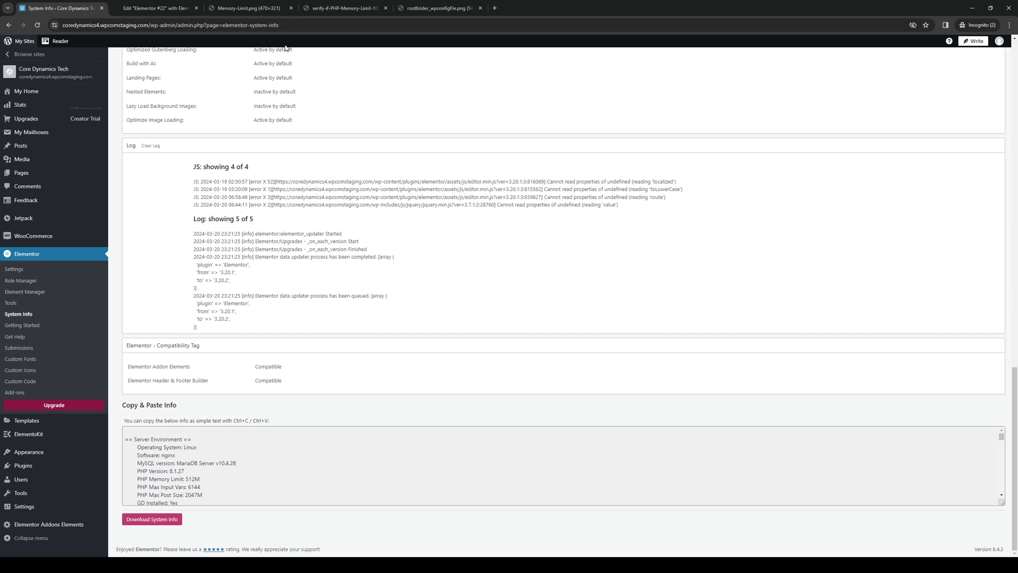
- View the Memory-Limit, Site Health 512M and wp-config.php File Manager reference screenshots in turn
click(278, 8)
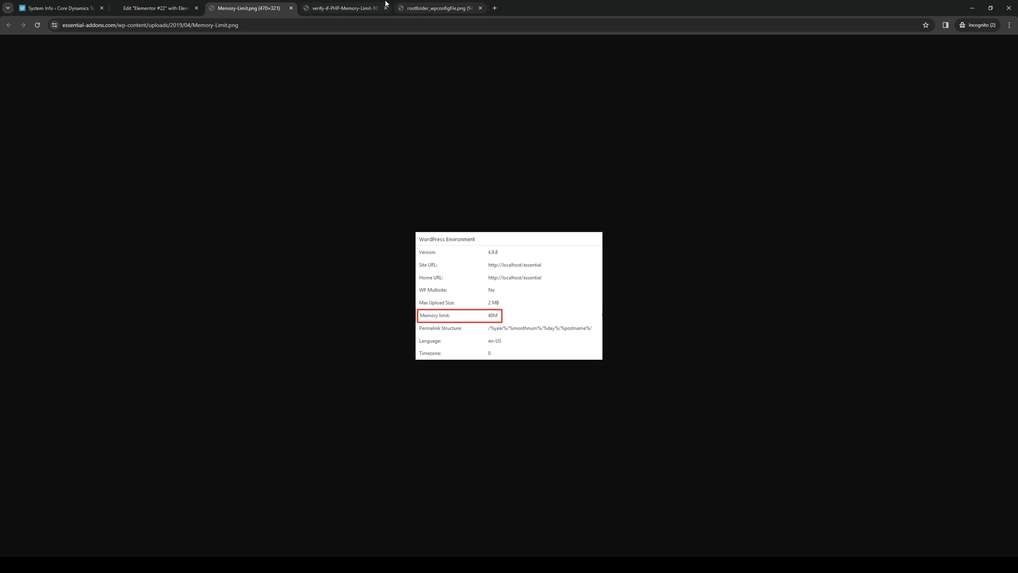
click(336, 6)
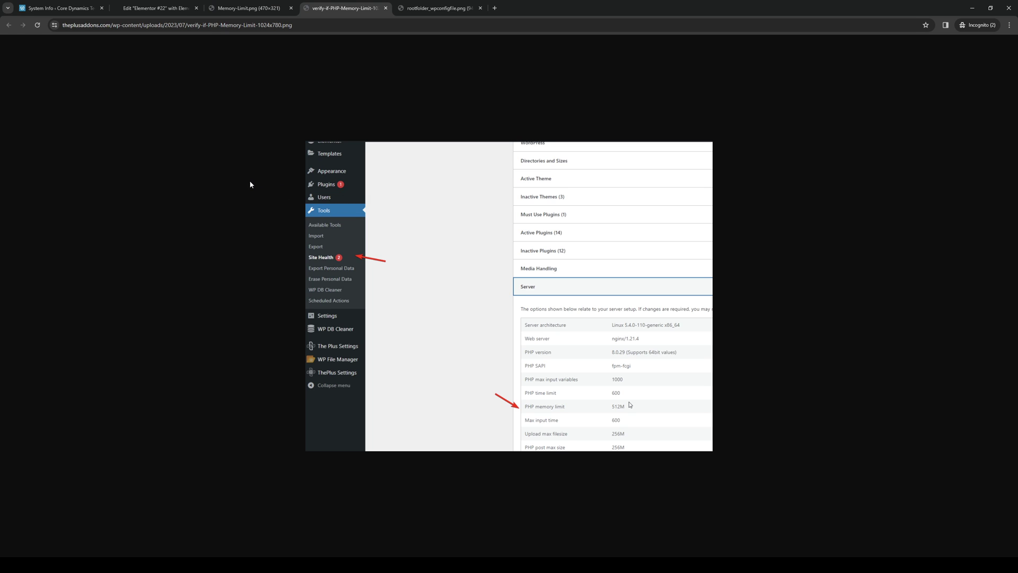
click(435, 11)
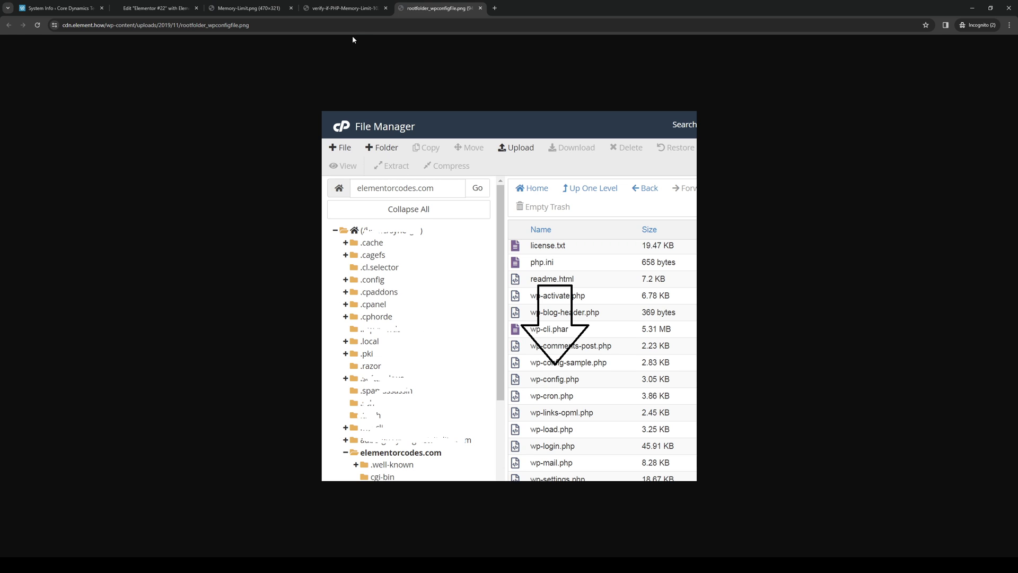
- Recheck the memory limit screenshots, then return to System Info's Copy & Paste Info box
click(350, 9)
click(279, 11)
key(ctrl+shift+Tab)
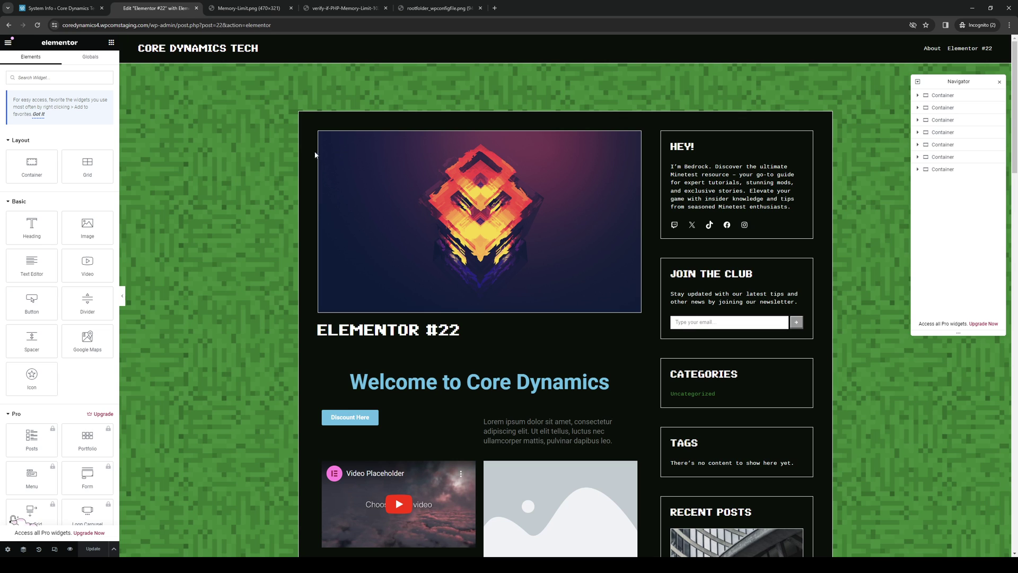
key(ctrl+shift+Tab)
scroll(394, 321, up, 1)
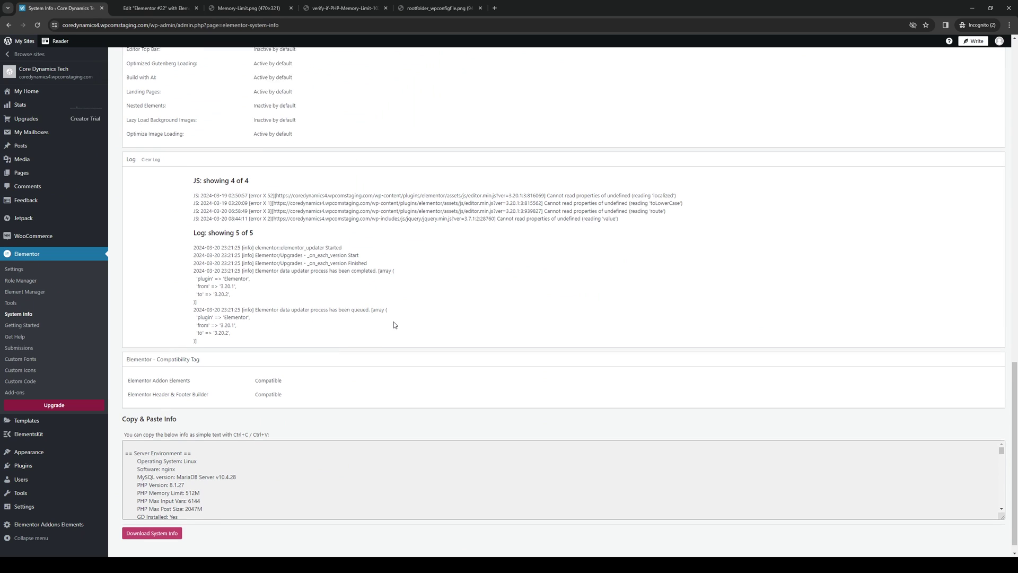
scroll(340, 322, up, 1)
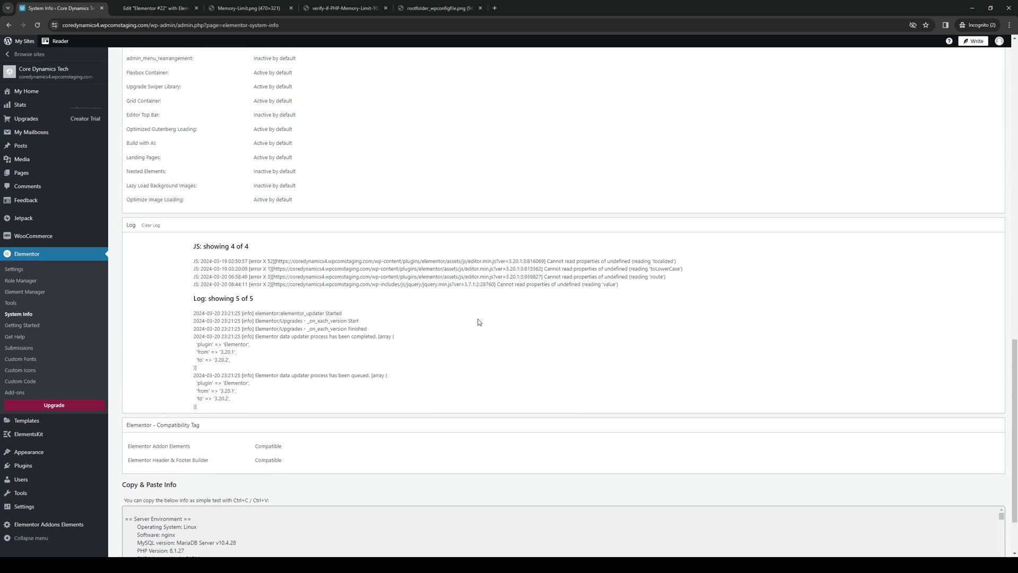
scroll(478, 319, up, 1)
scroll(313, 453, down, 3)
scroll(315, 456, down, 1)
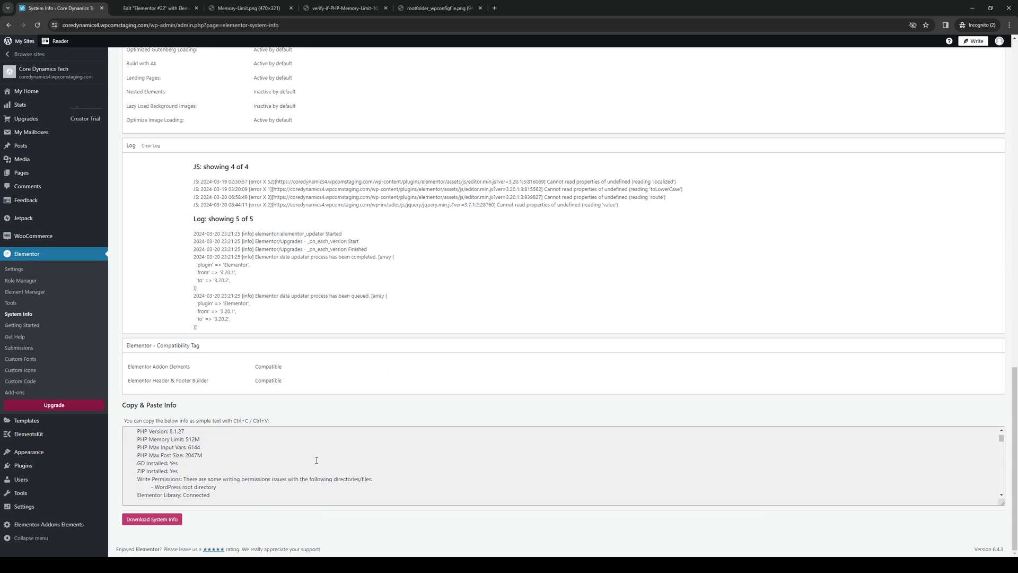
click(138, 439)
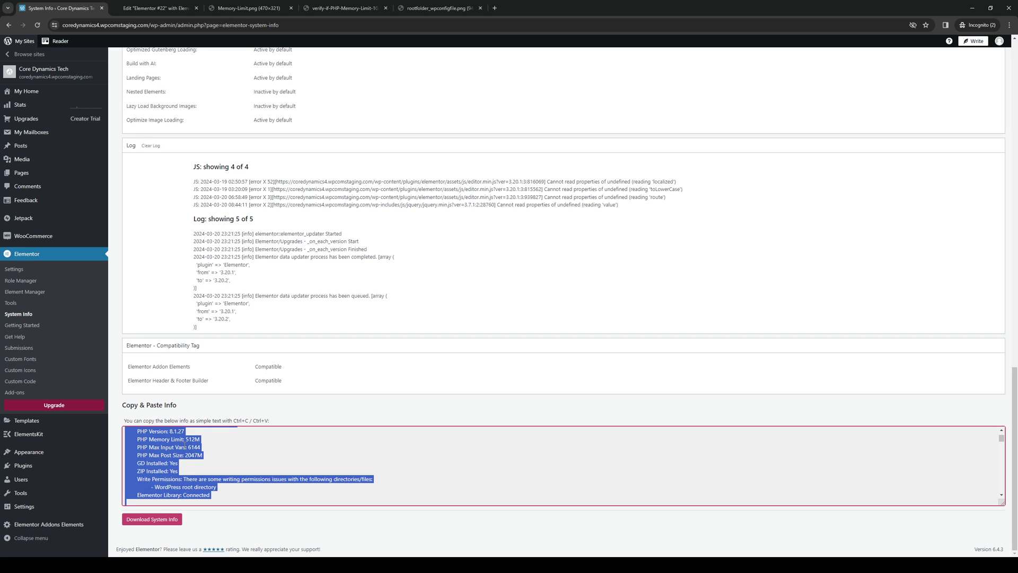
click(185, 443)
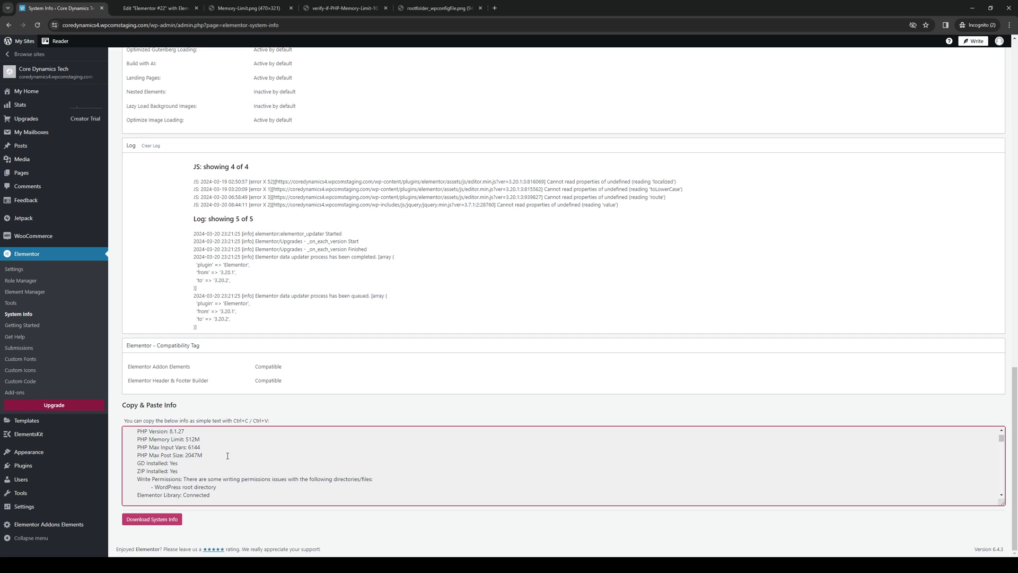
scroll(228, 456, up, 2)
scroll(271, 457, up, 2)
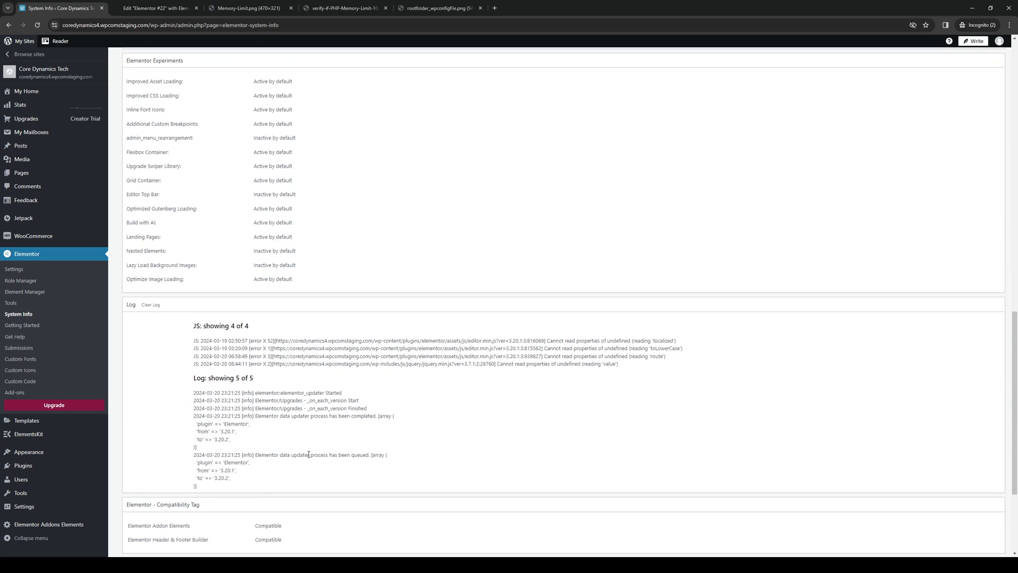
scroll(404, 450, up, 3)
scroll(335, 340, up, 3)
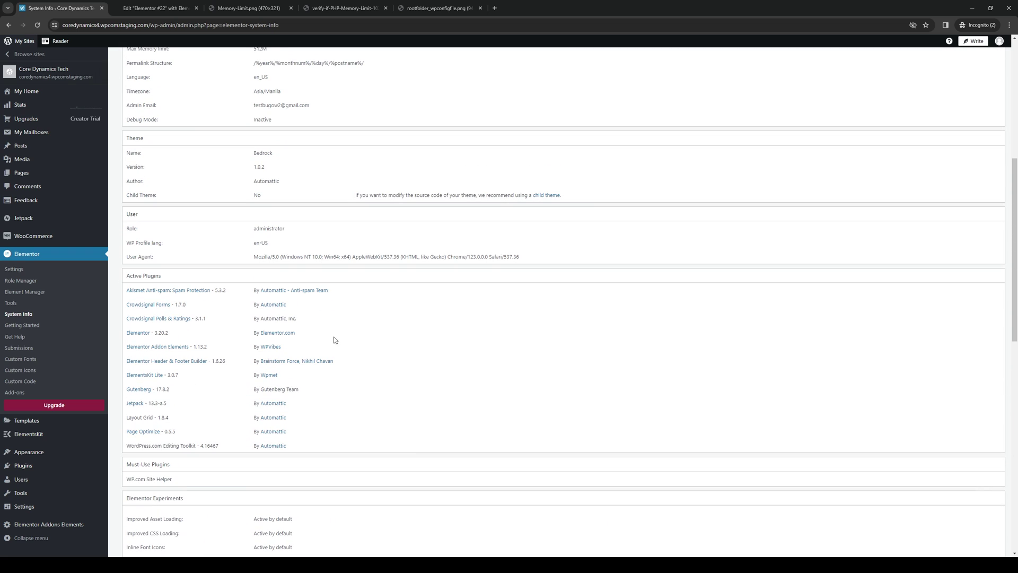
- Open My Home and close the memory limit, Site Health and wp-config image tabs
click(48, 93)
click(255, 8)
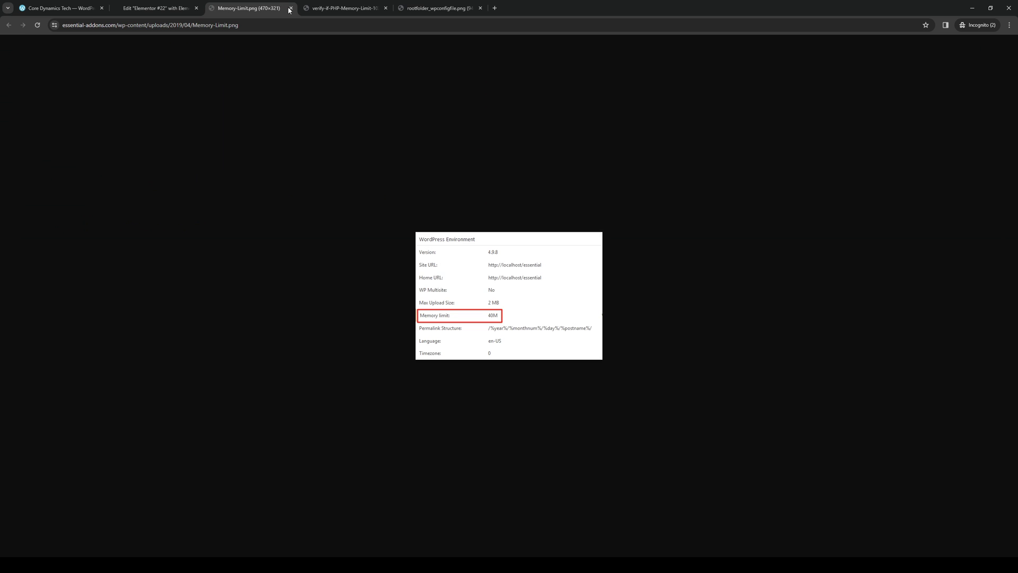
click(290, 9)
click(290, 8)
click(55, 7)
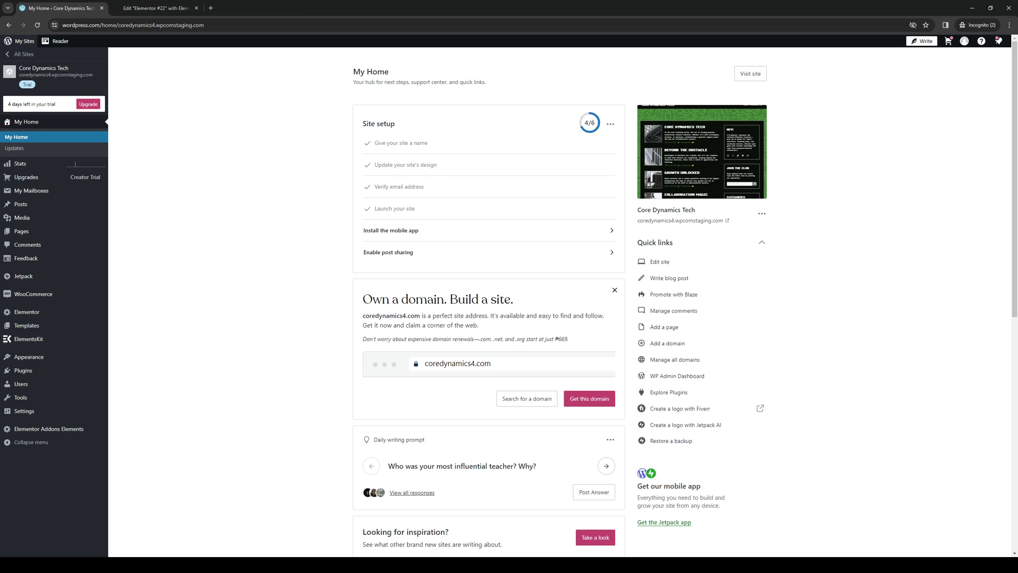